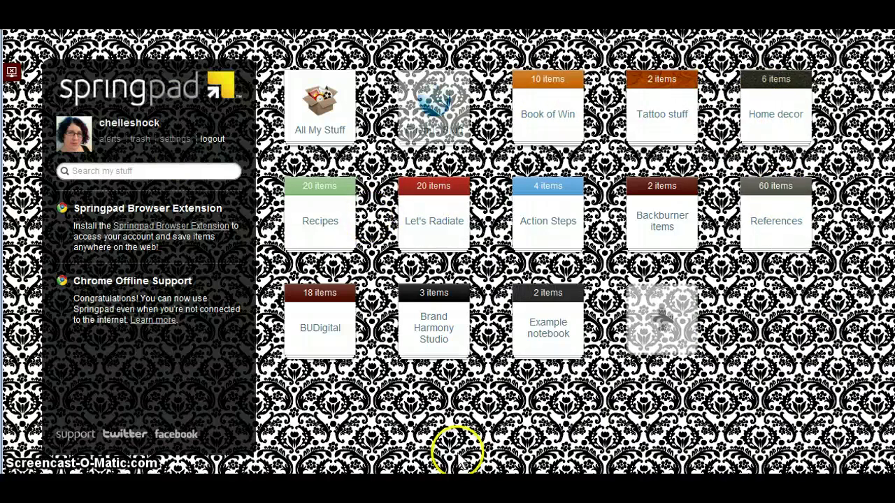
Add a new note titled "Test note" to Example notebook
left_click(139, 169)
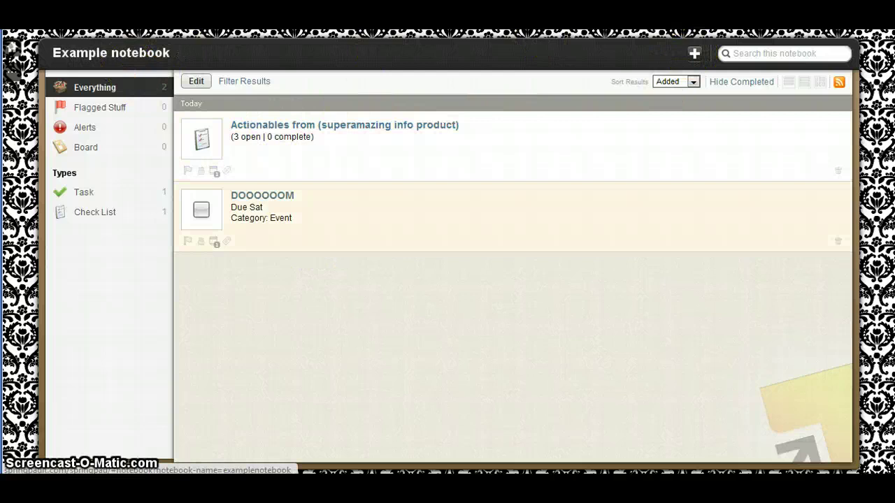
left_click(694, 54)
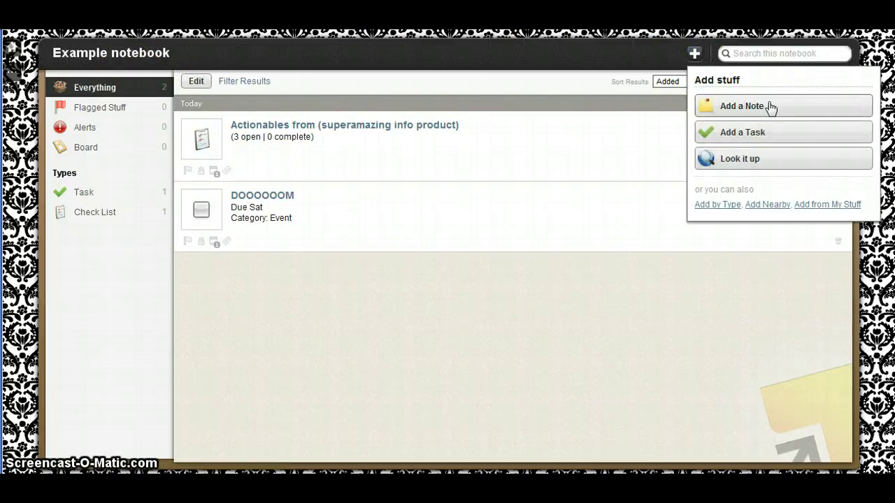
left_click(771, 107)
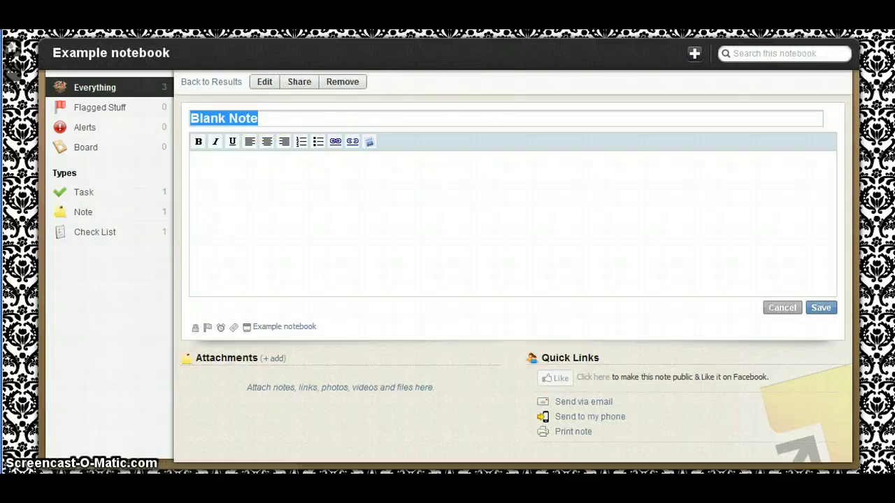
type("Test npte")
key("BackSpace")
key("BackSpace")
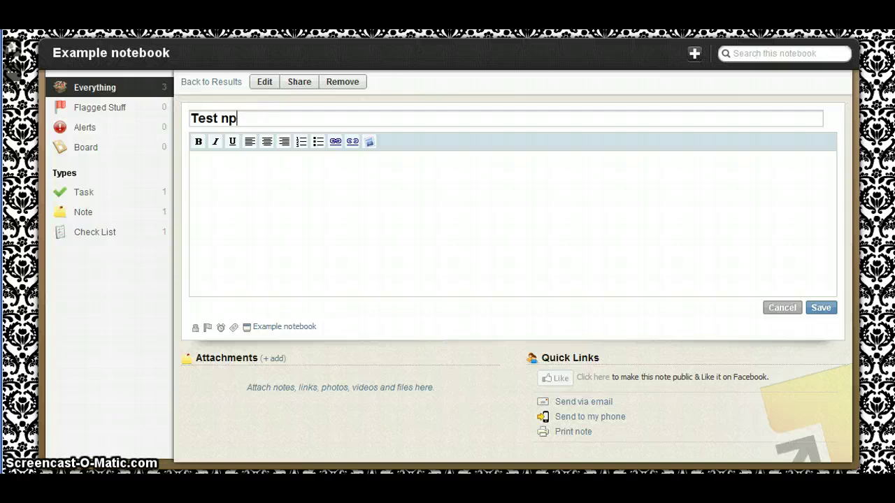
key("BackSpace")
type("ote")
key("Tab")
Write "Testing testing!" as the note's body, save it and return to the list of all notebook items
type("T")
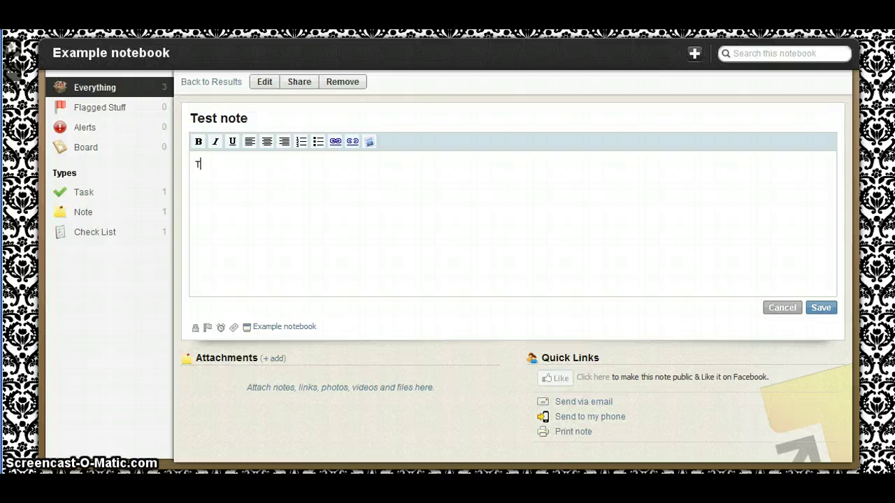
type("esting testing!")
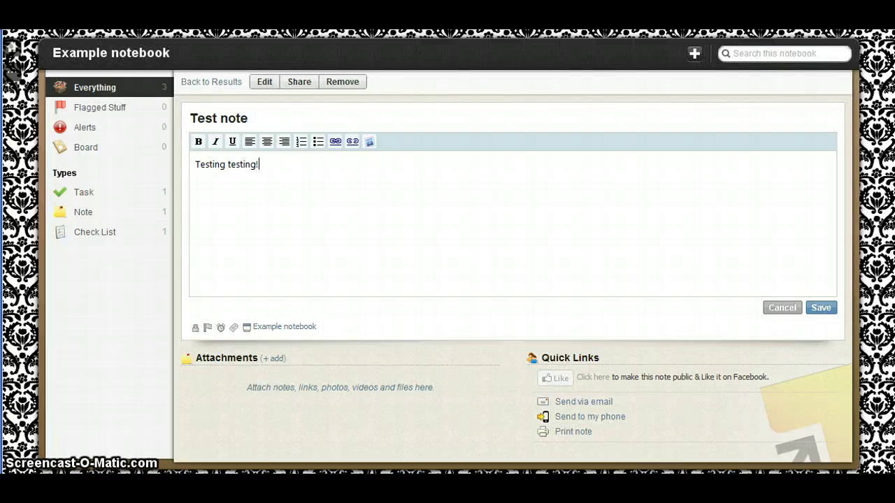
left_click(820, 307)
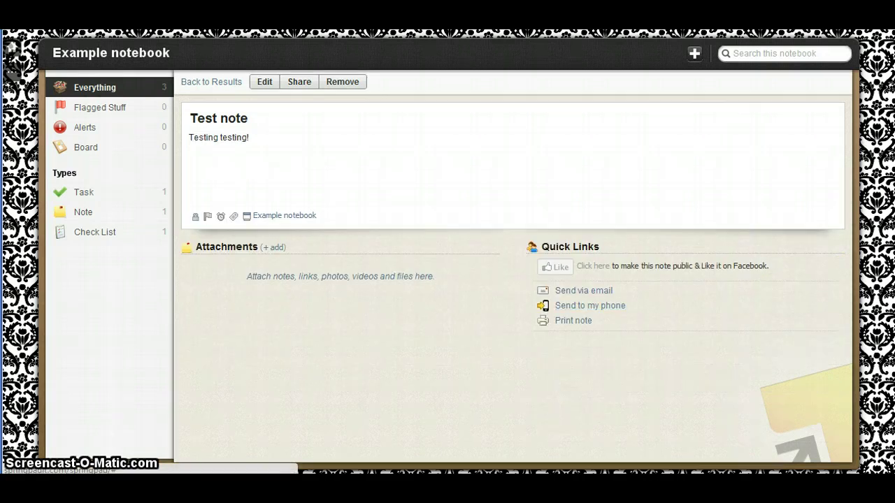
left_click(125, 89)
Examine the item types that can be added to the notebook, such as Recipe, Packing List and Bookmark, without adding one
left_click(695, 57)
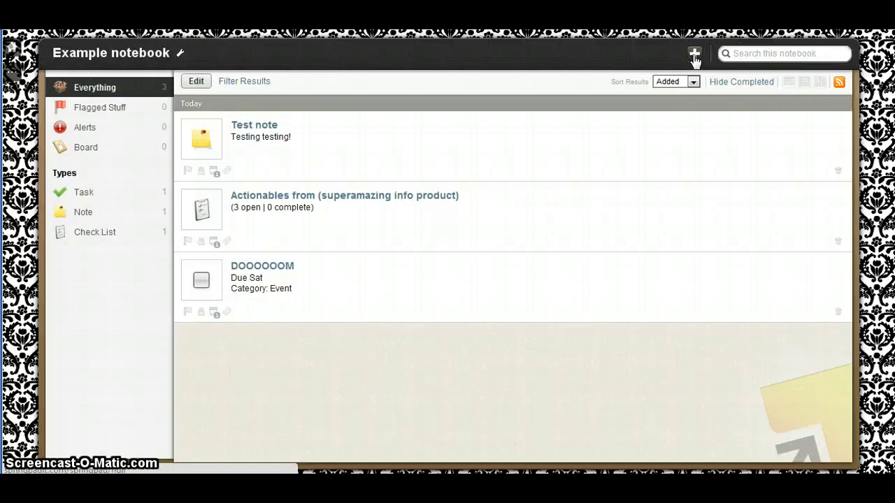
left_click(695, 56)
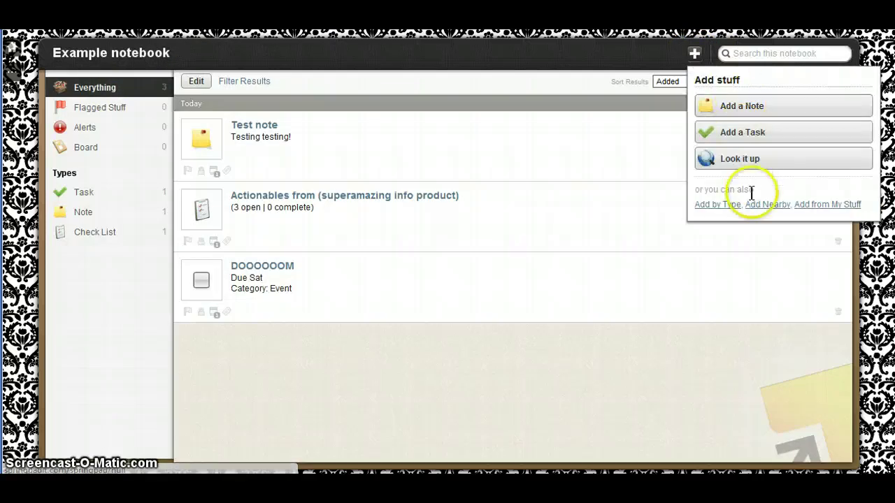
left_click(722, 205)
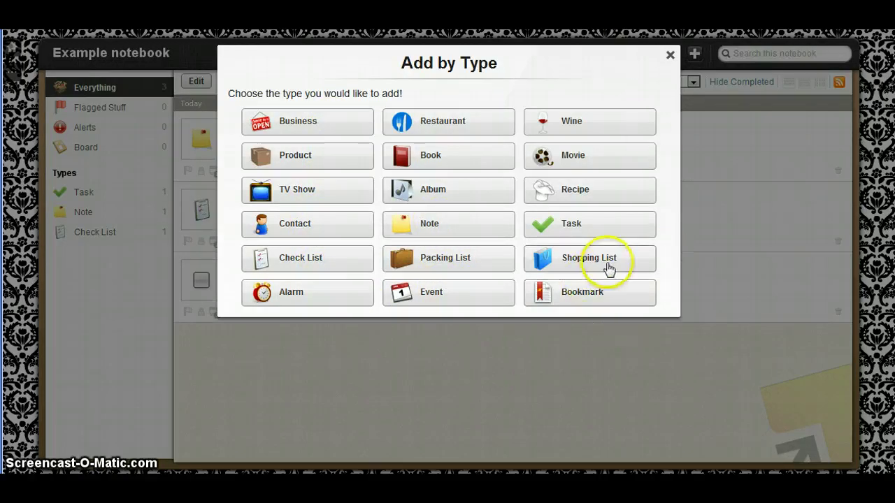
left_click(670, 56)
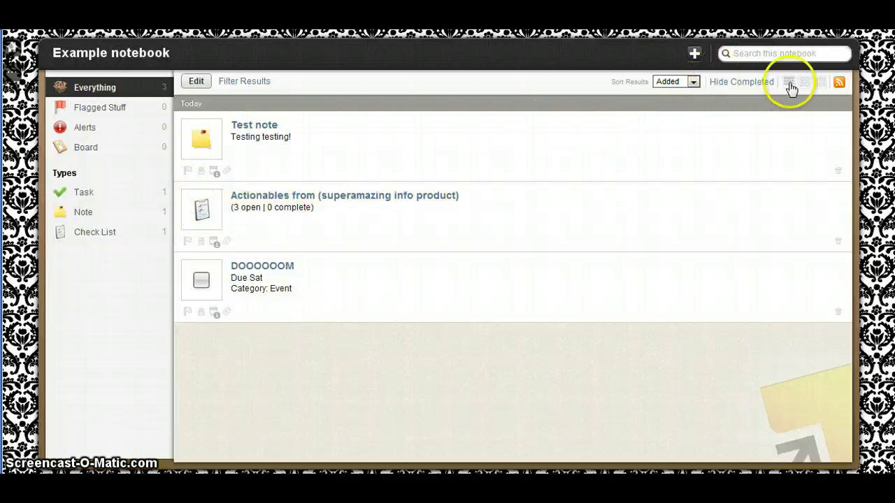
Compare the notebook's item layouts and display the items as a thumbnail grid
left_click(762, 82)
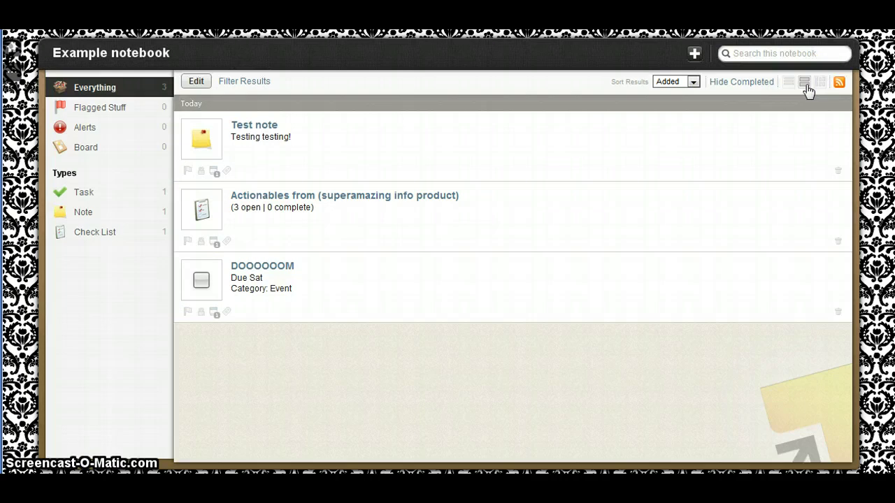
left_click(819, 91)
left_click(251, 45)
left_click(481, 170)
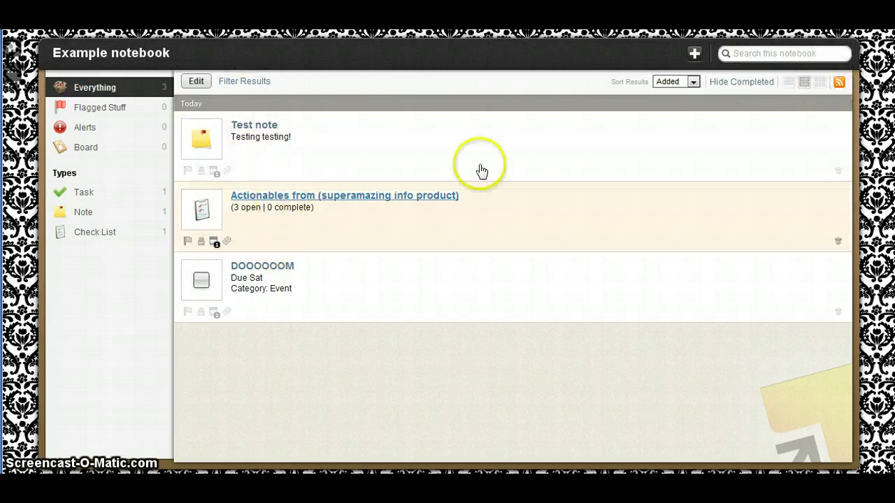
left_click(818, 85)
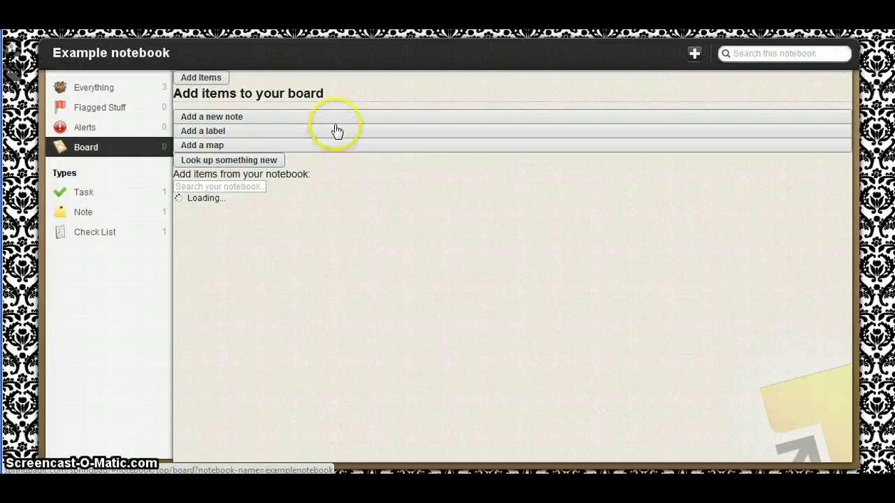
Place Test note, the DOOOOOOM task and the Actionables check list on the notebook's board, spaced apart from each other
left_click_drag(722, 250, 381, 215)
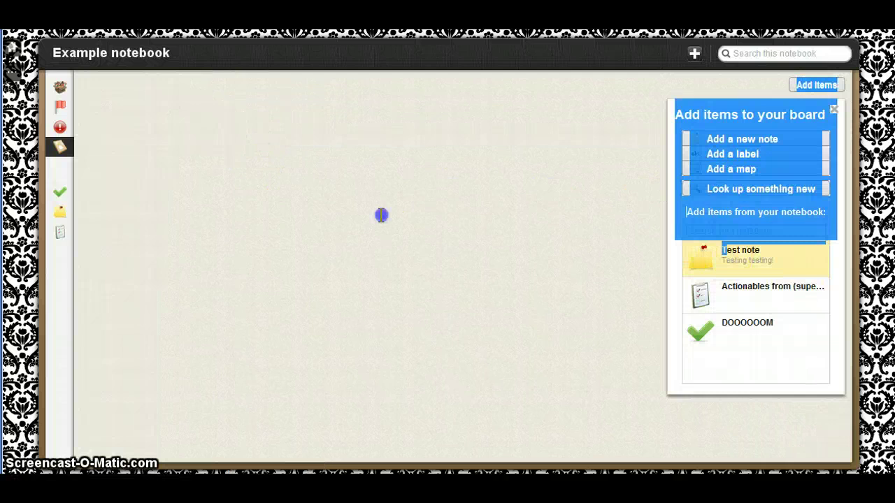
left_click(743, 256)
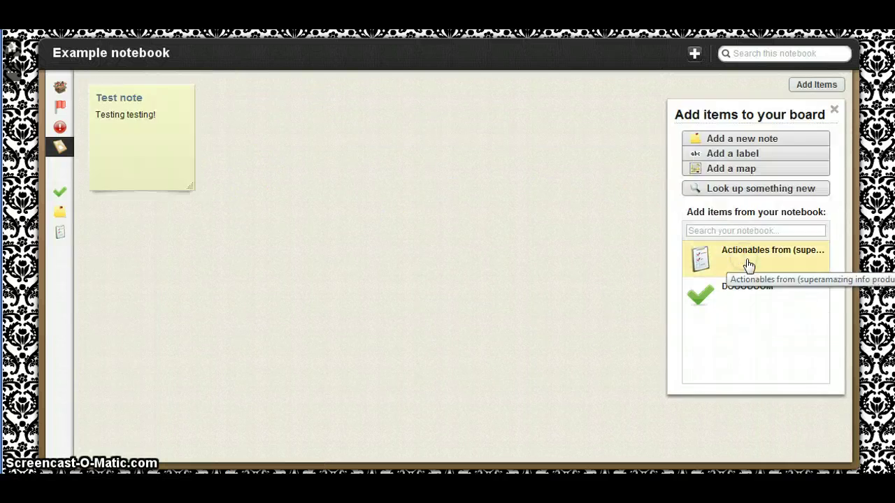
left_click(737, 306)
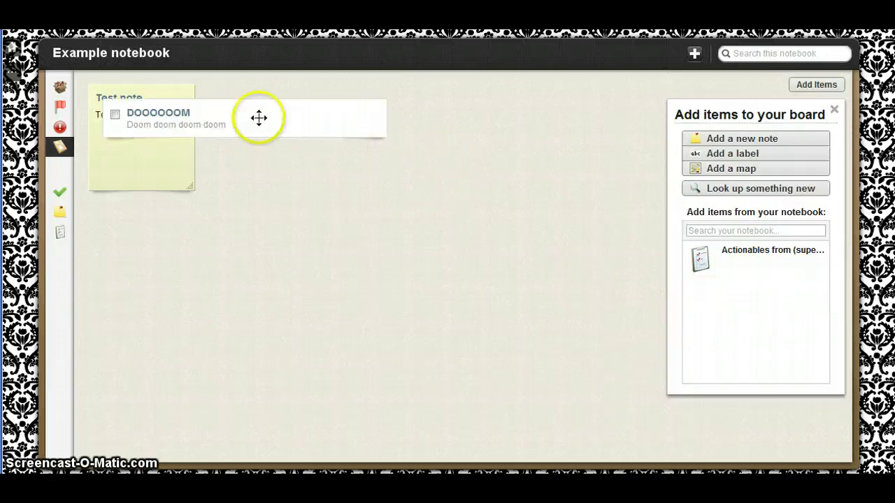
left_click_drag(259, 118, 324, 245)
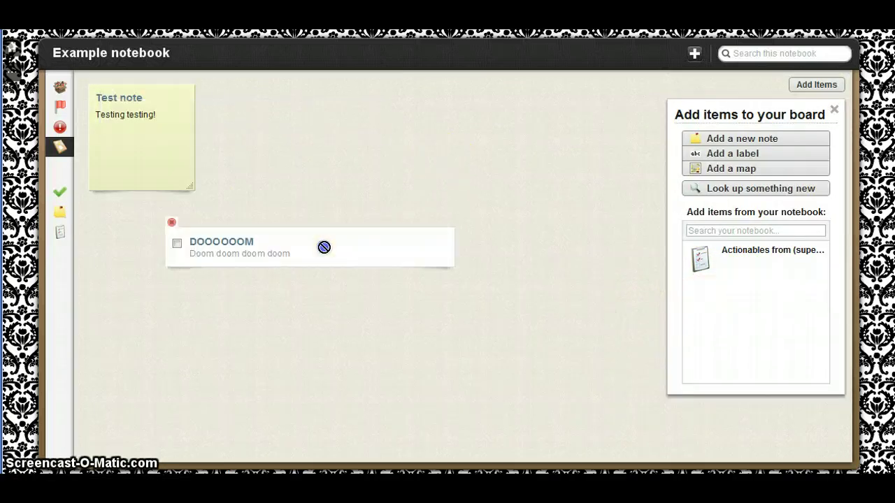
left_click(711, 258)
left_click_drag(234, 114, 353, 95)
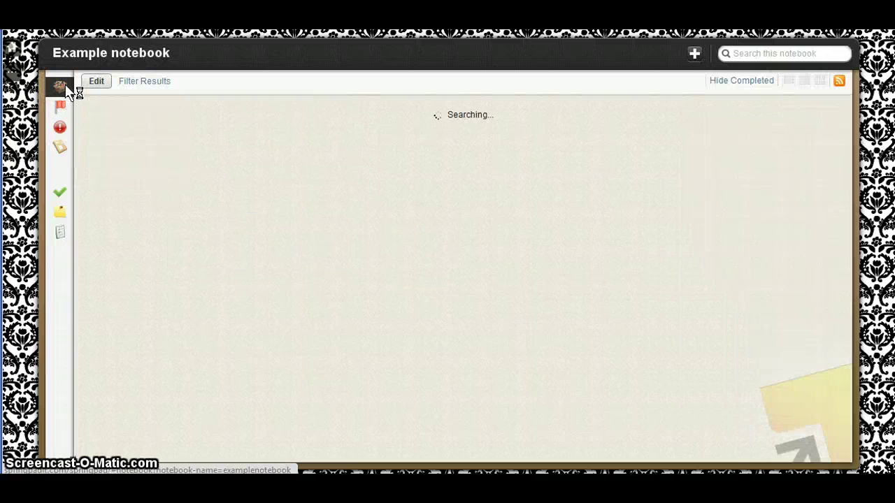
Leave Example notebook and return to the home page showing all notebooks
left_click(79, 133)
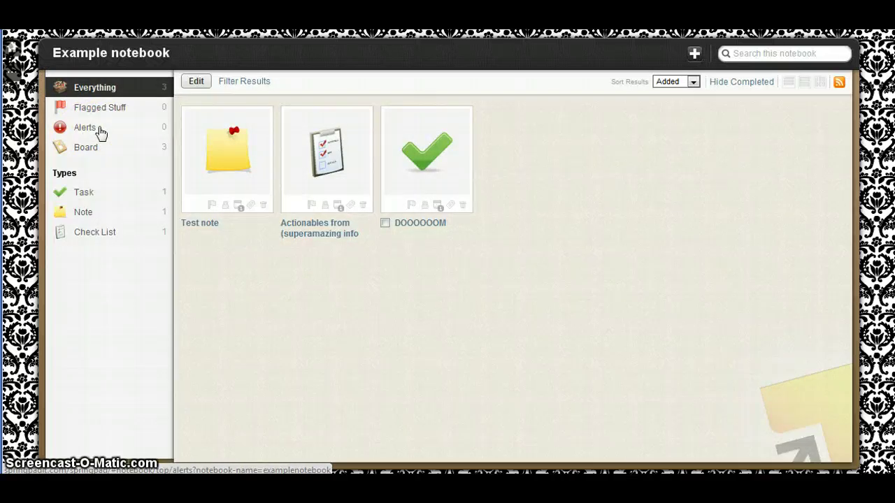
left_click(68, 122)
left_click(16, 50)
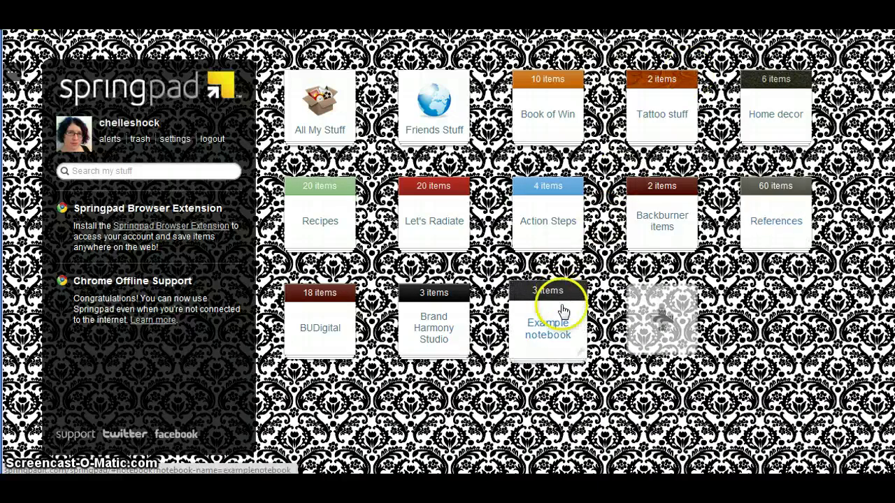
Add the Actionables check list from Example notebook to the Action Steps notebook as well
left_click(549, 322)
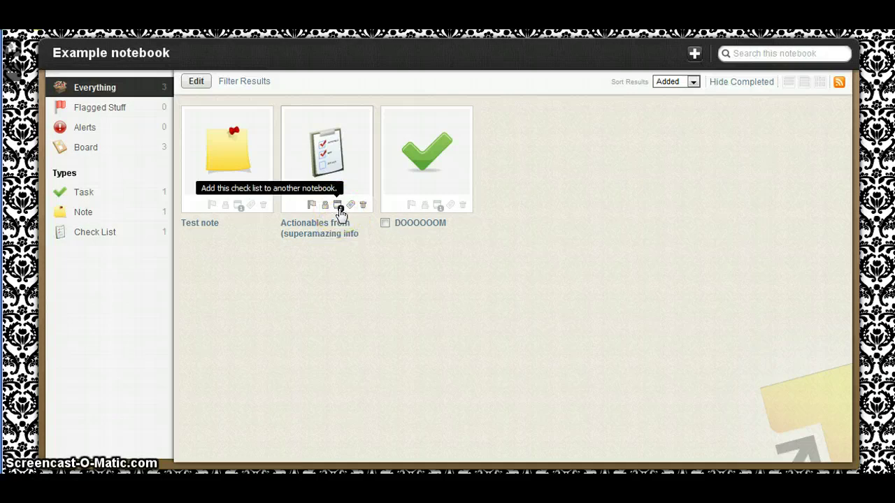
left_click(339, 208)
left_click(379, 281)
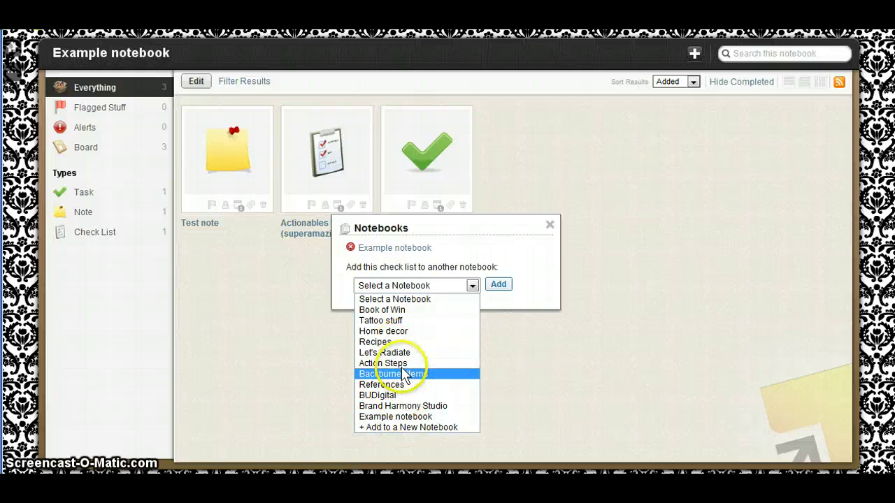
left_click(392, 363)
left_click(499, 286)
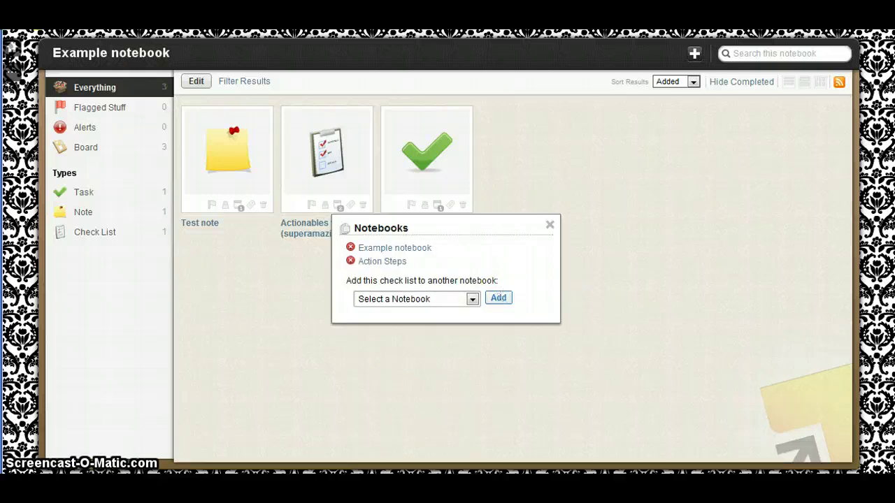
Open the Action Steps notebook from the home page
left_click(12, 47)
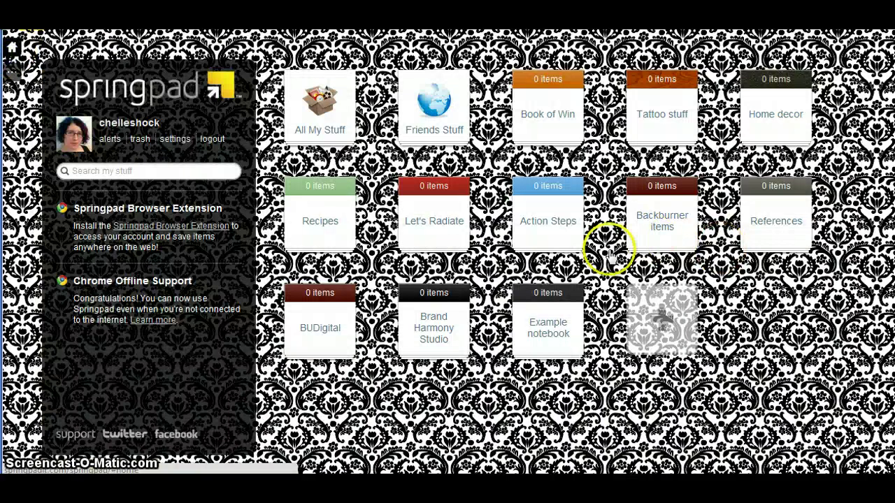
left_click(544, 231)
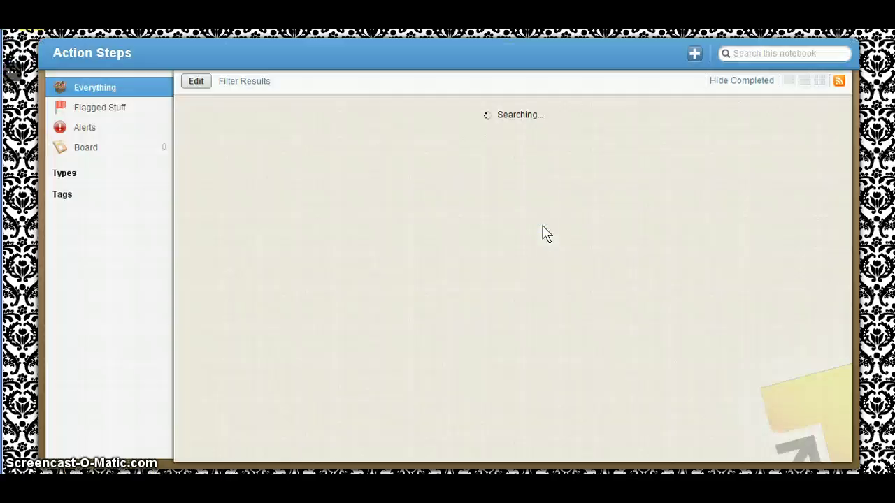